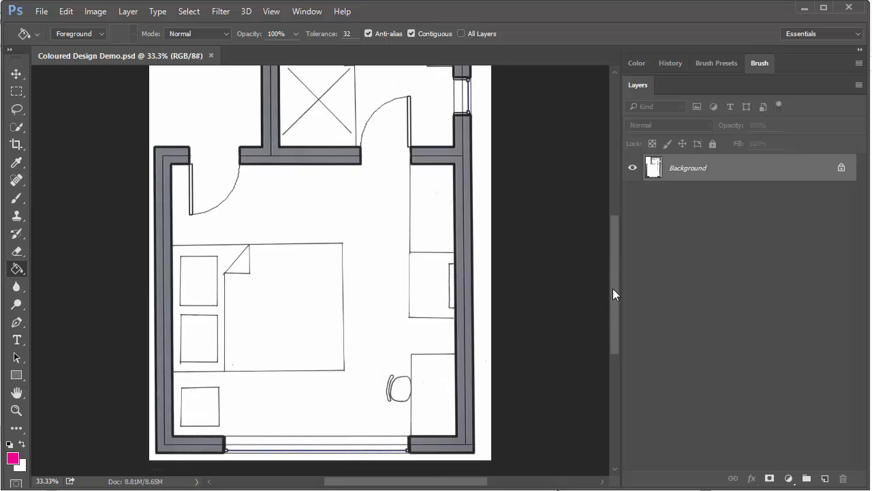
Open blue and white.jpg, green and white.jpg, oakfloor.jpg and tartan.jpg from the Fabric in Photoshop Demo folder
drag(612, 288, 615, 277)
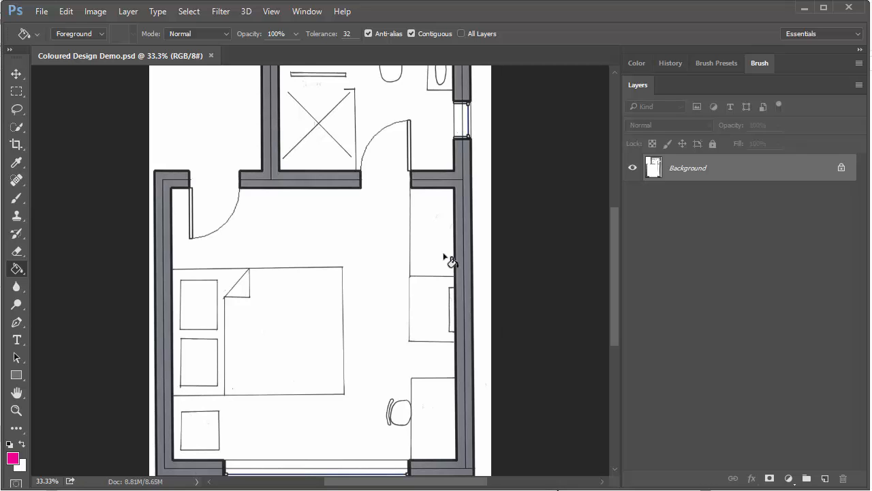
click(42, 12)
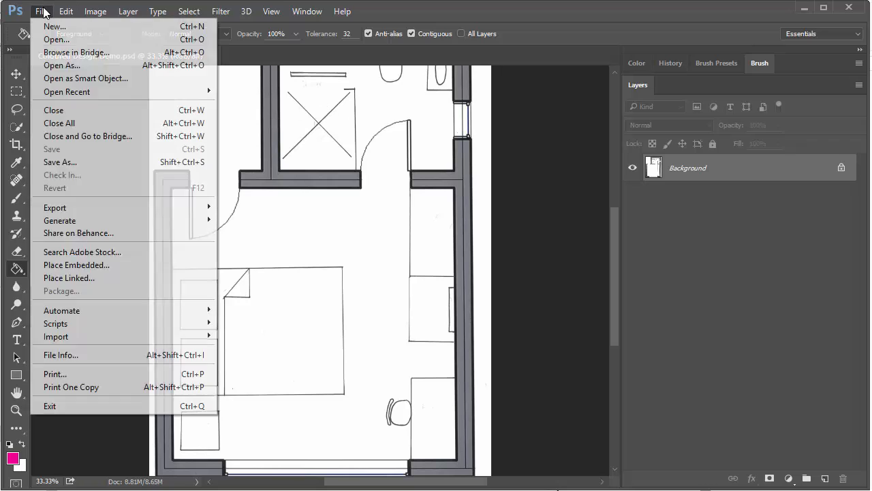
click(63, 45)
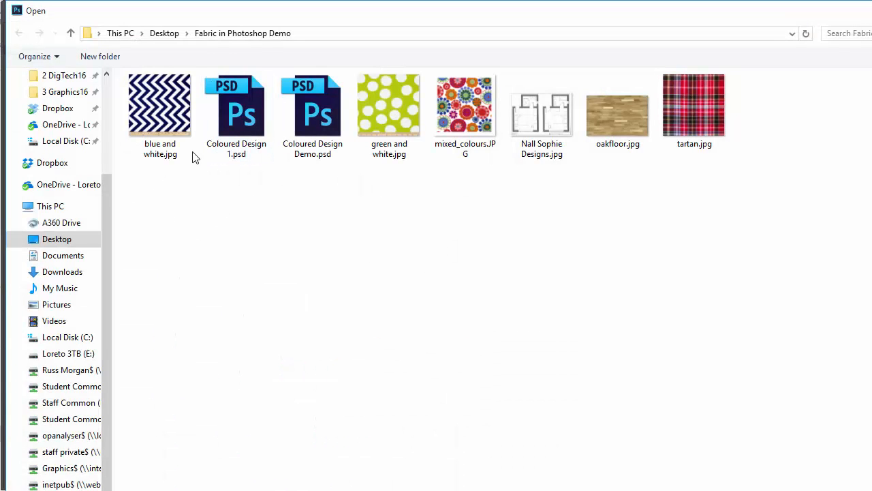
click(167, 114)
ctrl+click(399, 120)
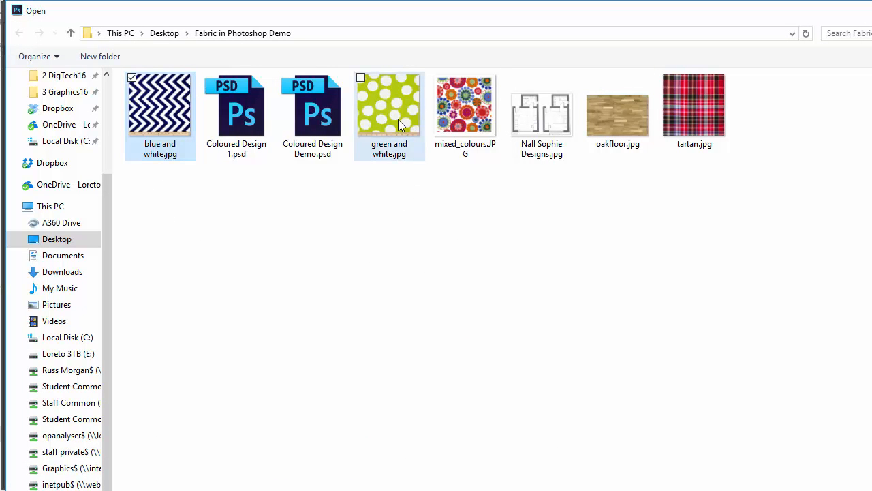
ctrl+click(642, 120)
ctrl+click(690, 115)
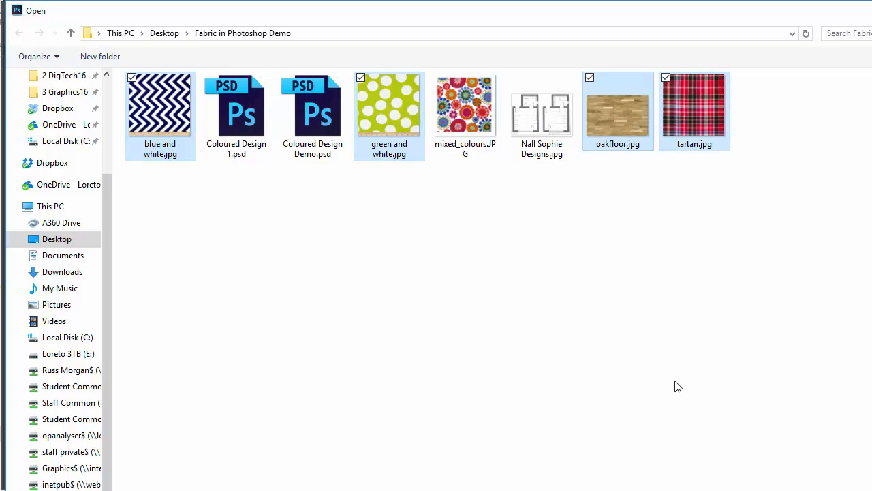
key(Return)
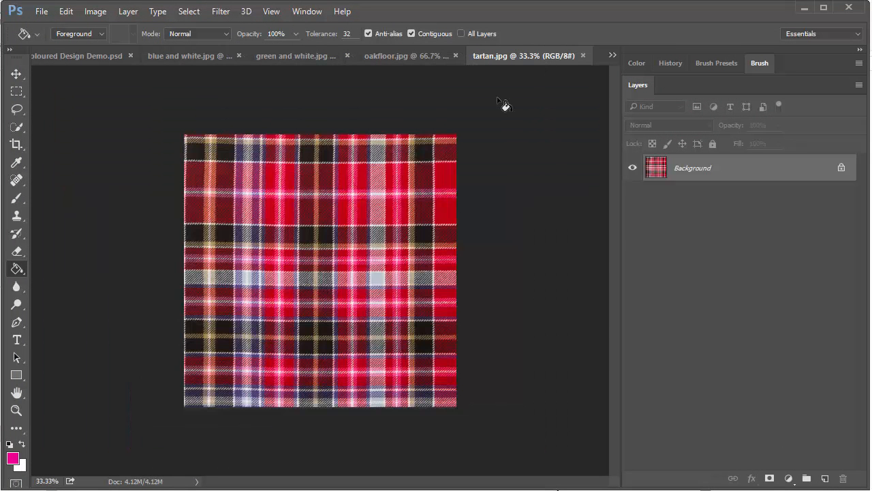
Select the duvet area of the bed in Coloured Design Demo.psd with the Quick Selection tool, excluding the folded corner
click(81, 54)
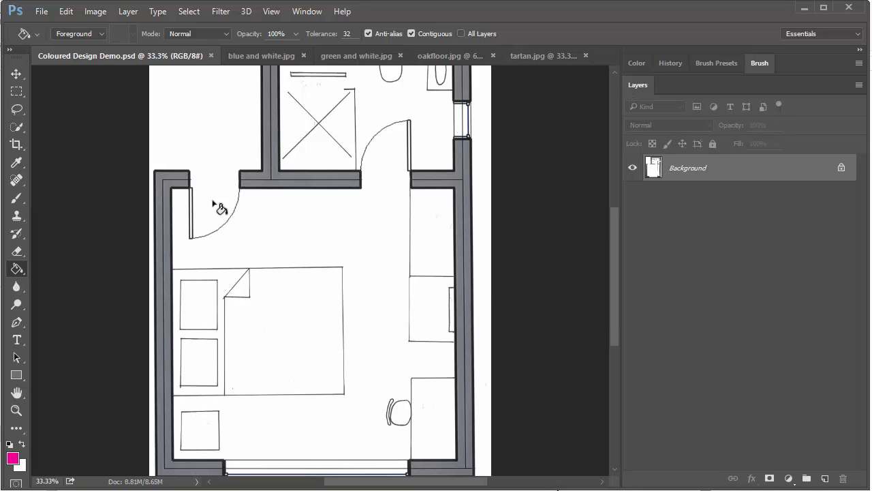
click(18, 127)
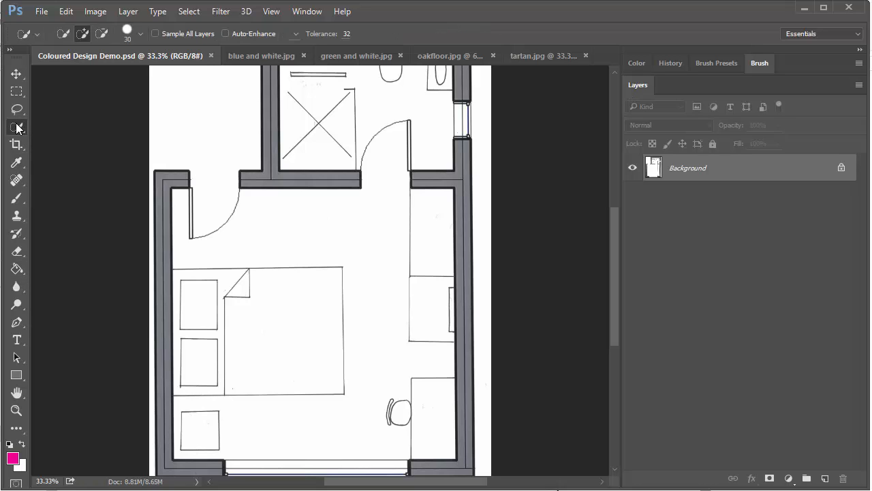
right_click(17, 127)
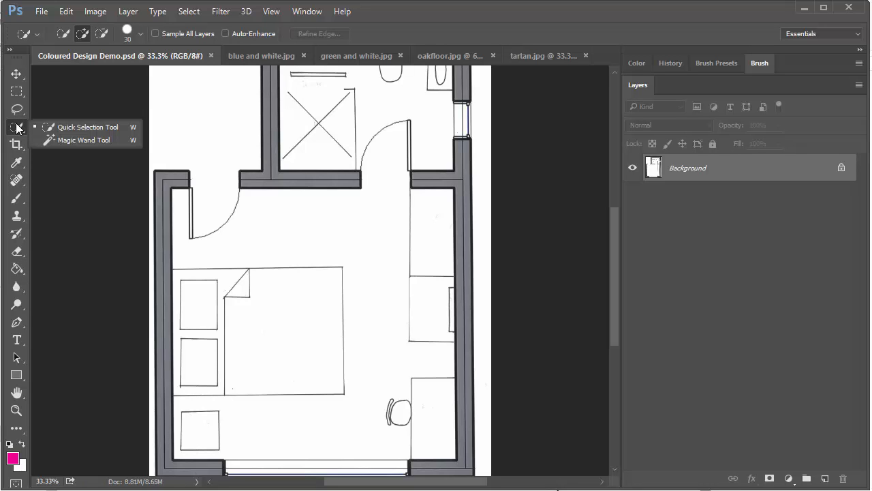
click(74, 127)
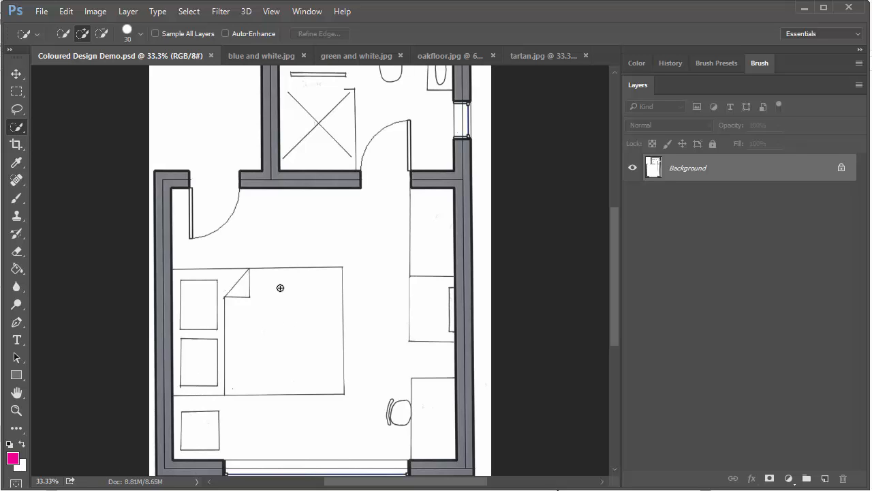
drag(269, 285, 283, 326)
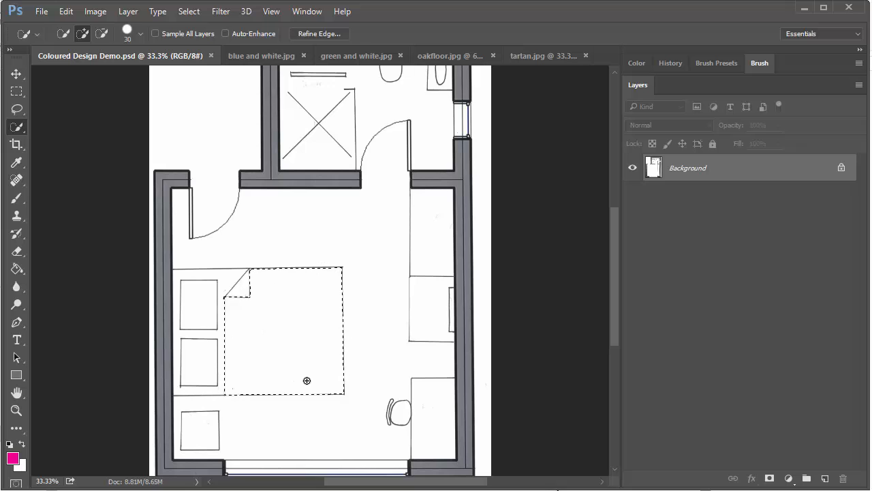
Create a layer group masked to the duvet selection and name it Duvet
click(806, 479)
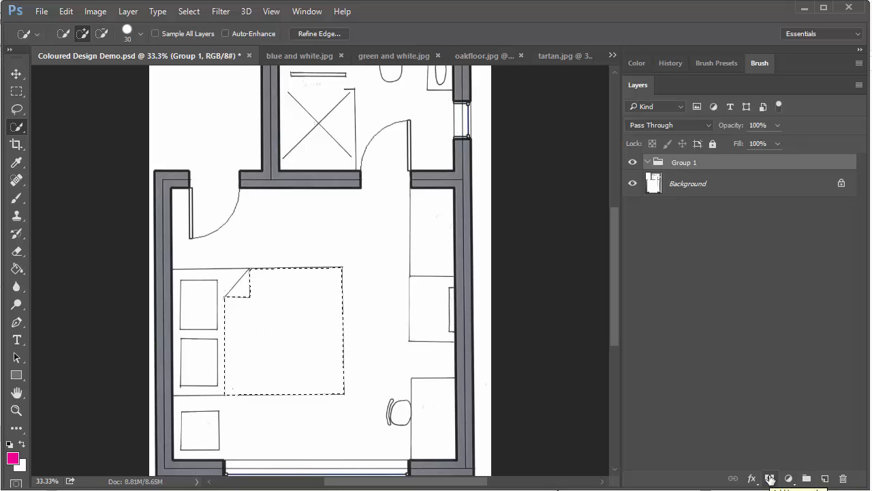
click(769, 479)
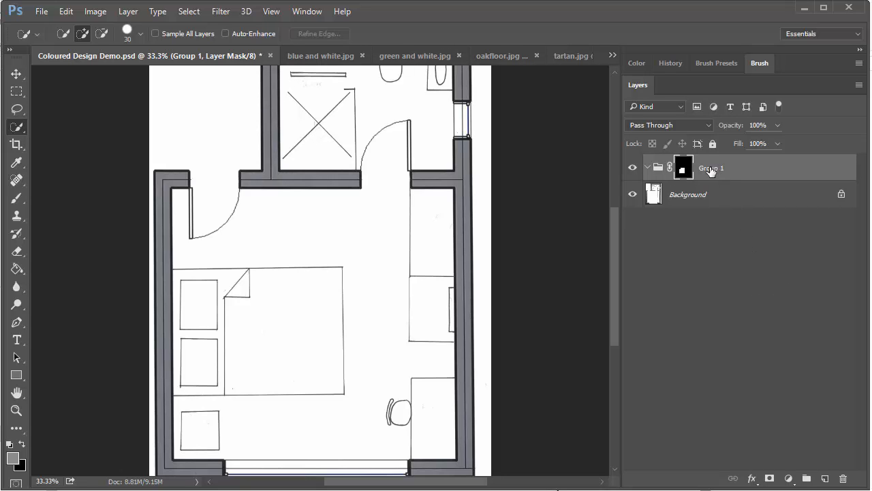
double_click(710, 168)
text(Duvet)
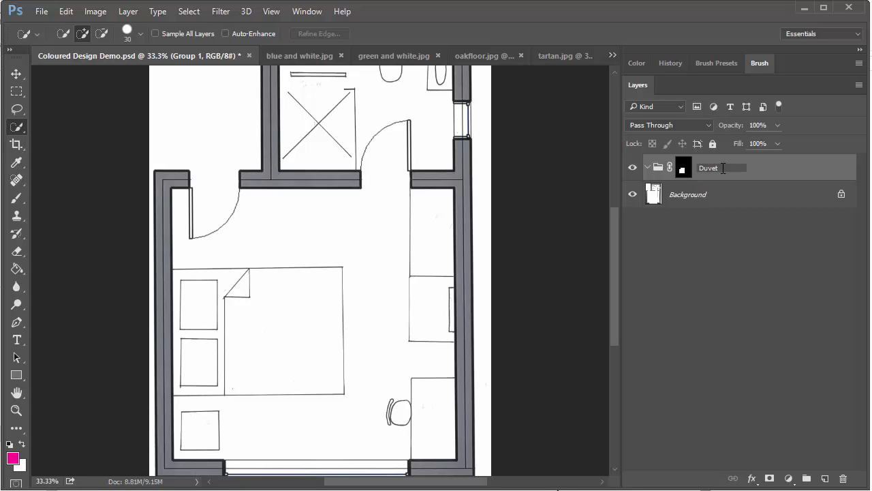
Quick-select both pillows on the Background layer
click(723, 190)
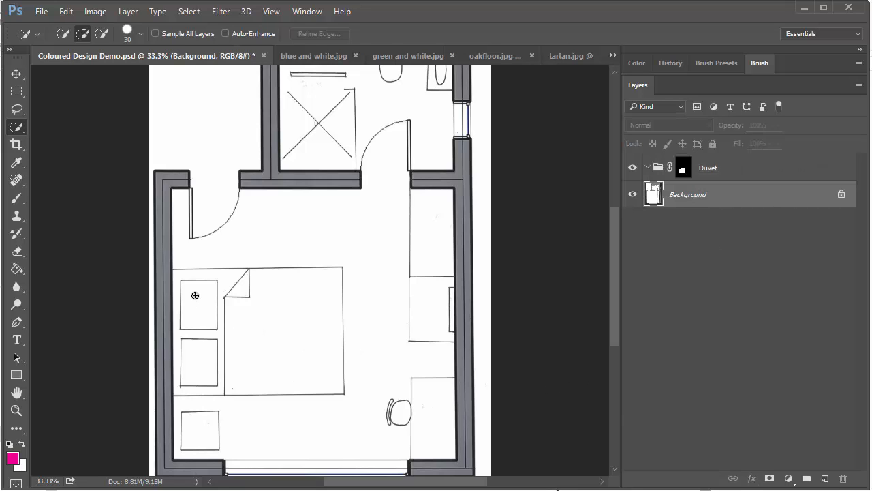
click(194, 310)
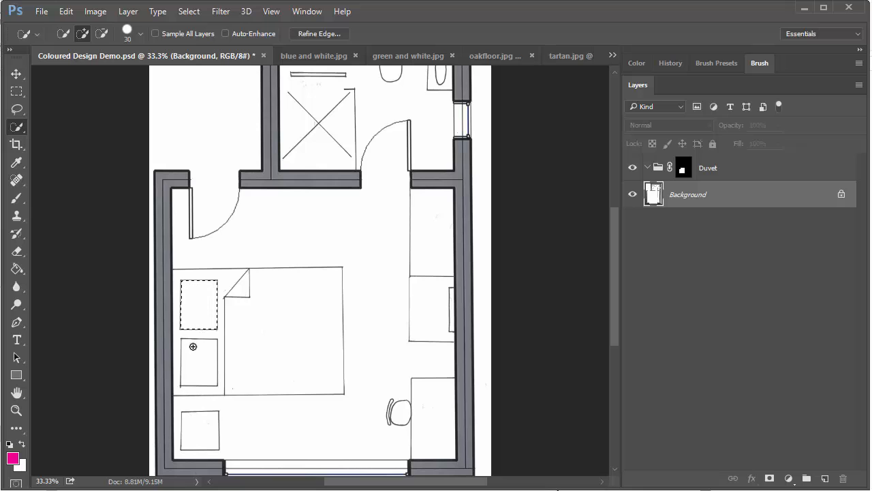
click(193, 346)
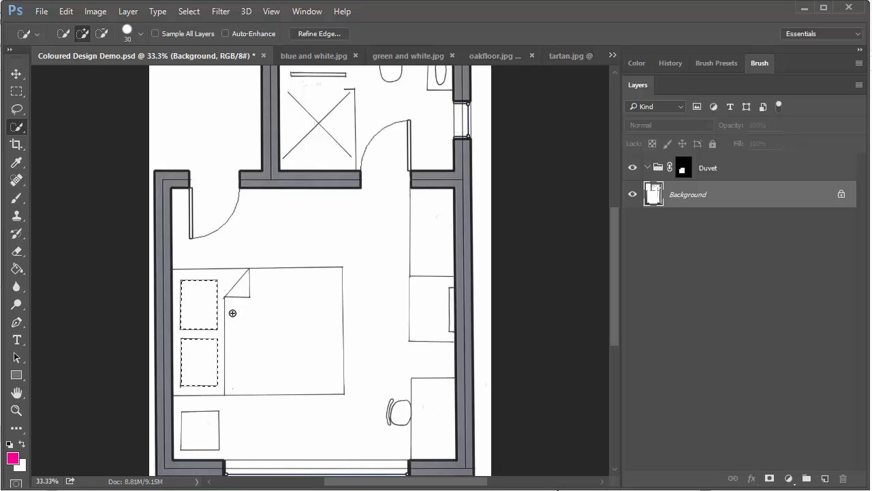
Create a layer group masked to the pillow selection and name it Pillows
click(807, 479)
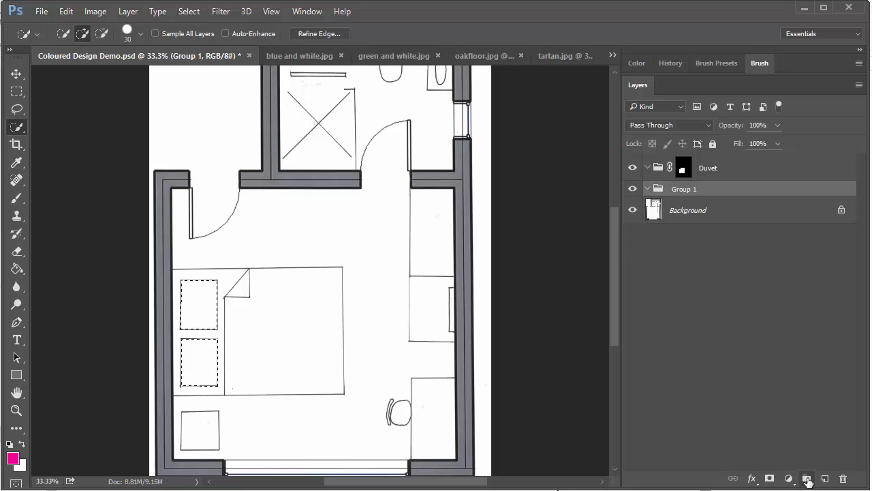
click(770, 477)
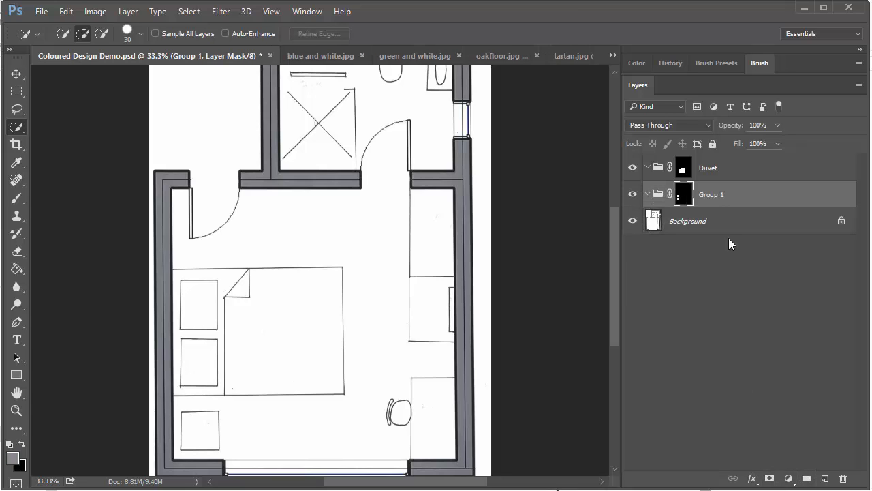
double_click(710, 196)
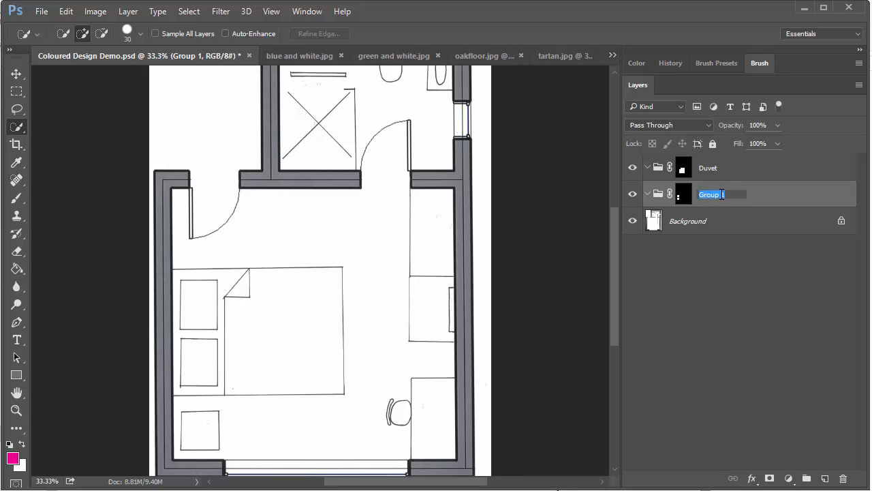
text(Pillows)
key(Return)
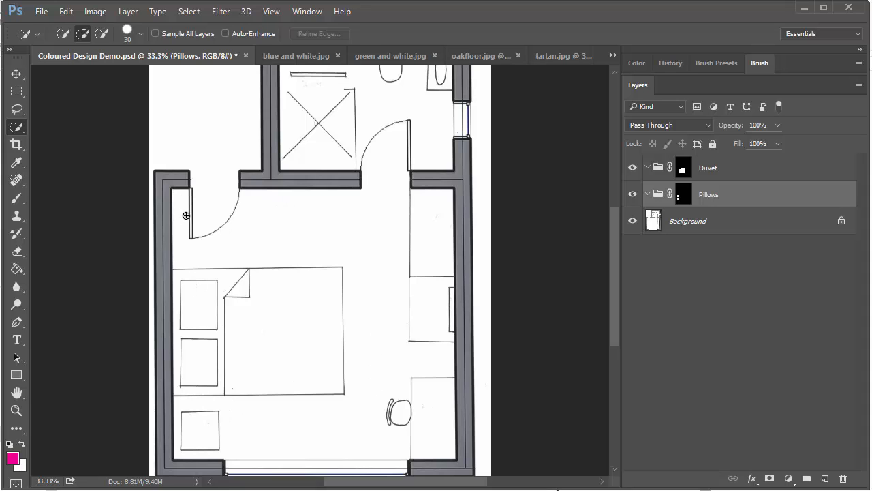
mouse_move(186, 215)
mouse_down()
mouse_move(180, 203)
mouse_move(179, 243)
mouse_move(213, 249)
mouse_up()
key(ctrl+d)
mouse_move(183, 199)
mouse_down()
mouse_move(183, 250)
mouse_move(225, 251)
mouse_up()
key(ctrl+d)
Quick-select the bedroom floor around the furniture on the Background layer
click(706, 220)
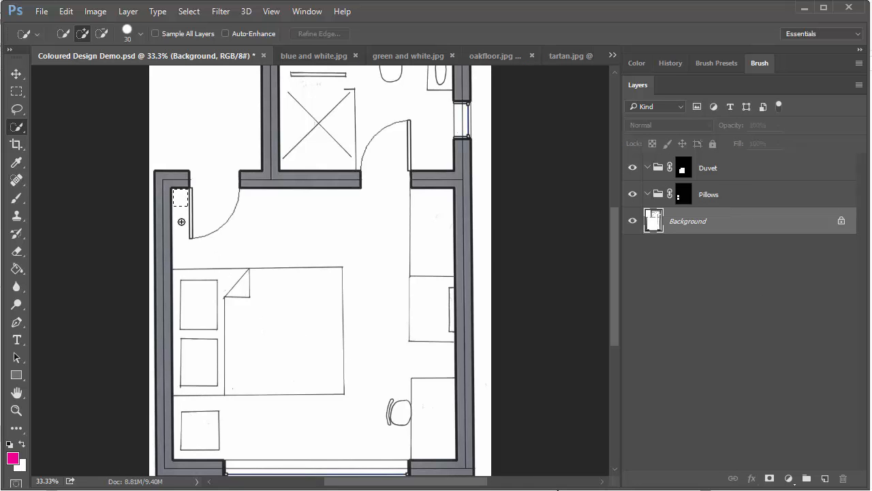
mouse_move(186, 249)
mouse_down()
mouse_move(211, 254)
mouse_move(277, 212)
mouse_move(371, 214)
mouse_move(380, 326)
mouse_move(393, 346)
mouse_up()
drag(336, 420, 348, 379)
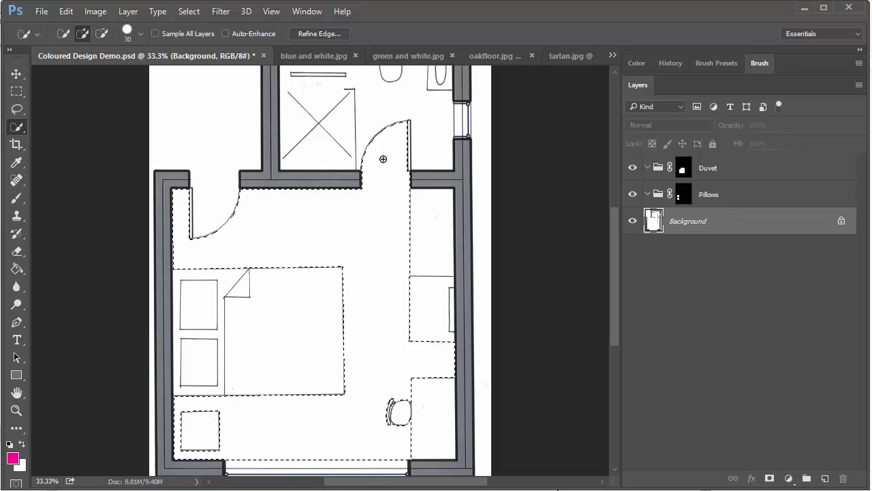
Subtract the bathroom door swing and its doorway from the floor selection
click(102, 34)
mouse_move(362, 138)
mouse_down()
mouse_move(415, 136)
mouse_move(354, 150)
mouse_up()
mouse_move(409, 151)
mouse_down()
mouse_move(354, 164)
mouse_move(415, 156)
mouse_move(355, 176)
mouse_move(424, 170)
mouse_move(358, 182)
mouse_move(416, 179)
mouse_up()
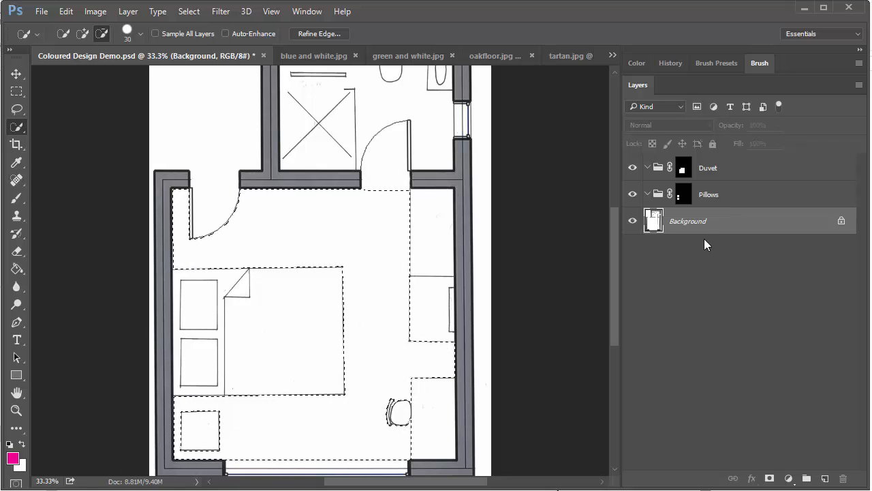
Create a layer group masked to the floor selection and name it Floor
click(807, 481)
click(769, 479)
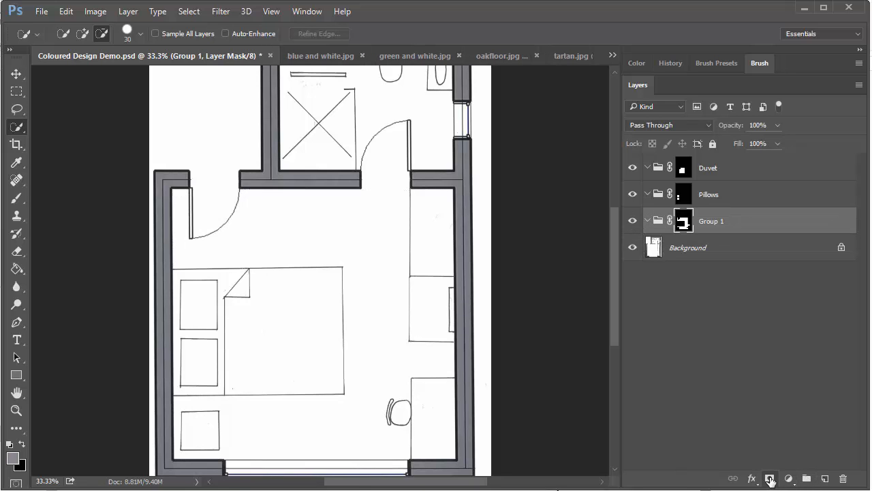
double_click(710, 224)
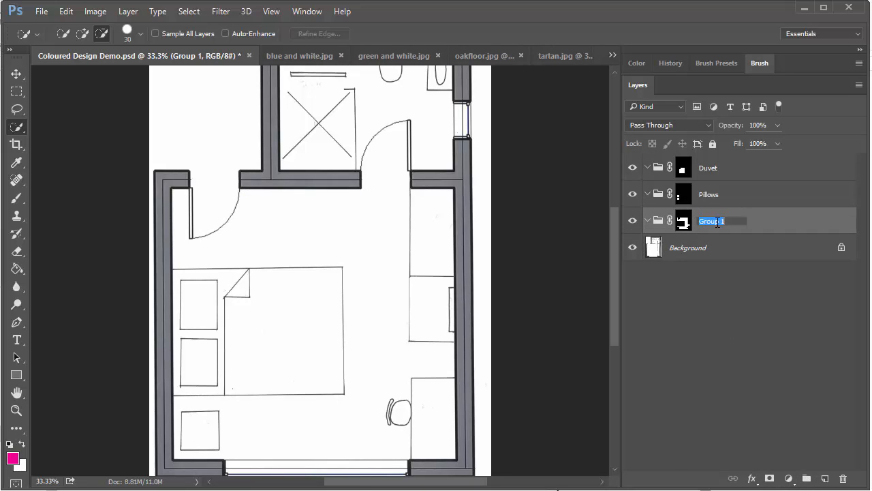
text(Floor)
click(815, 345)
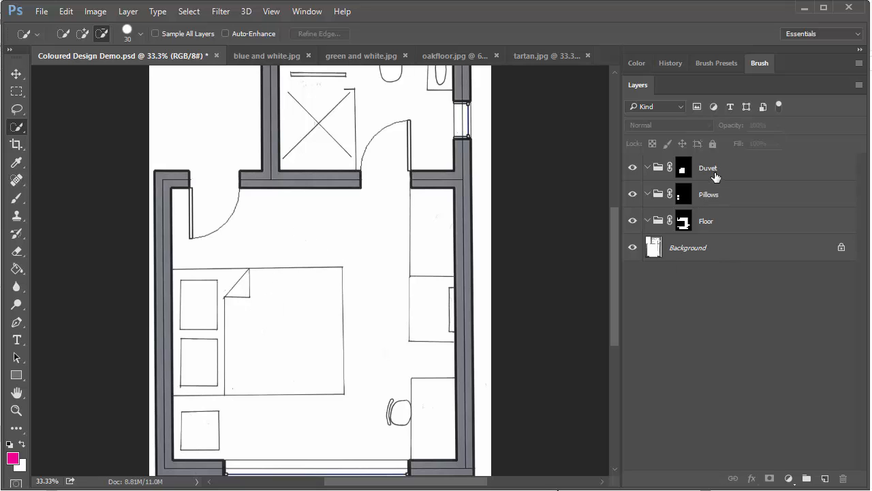
Copy the entire zigzag fabric image from blue and white.jpg
click(682, 170)
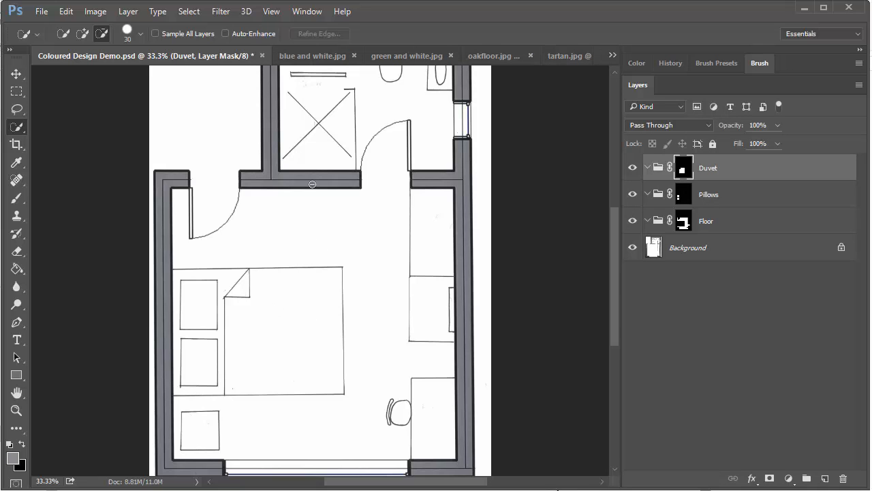
click(319, 54)
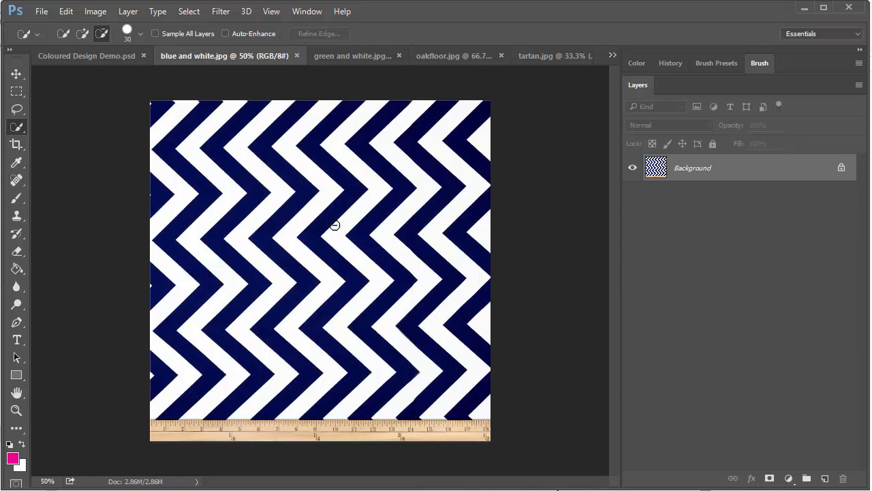
key(ctrl+a)
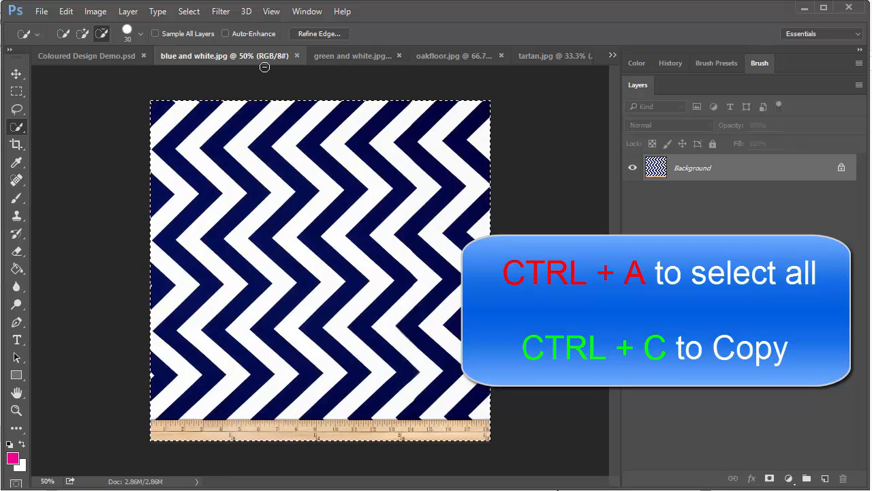
Paste the copied zigzag fabric into the Duvet group of Coloured Design Demo.psd and activate the Move tool
click(102, 55)
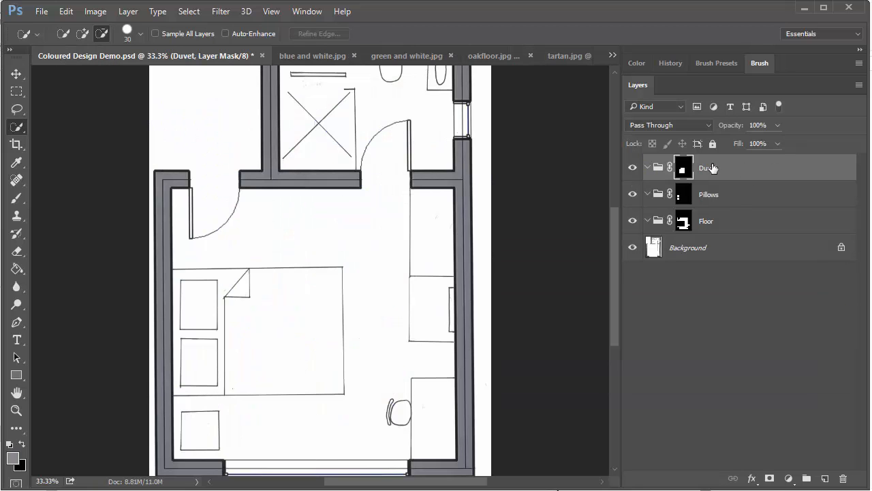
click(700, 245)
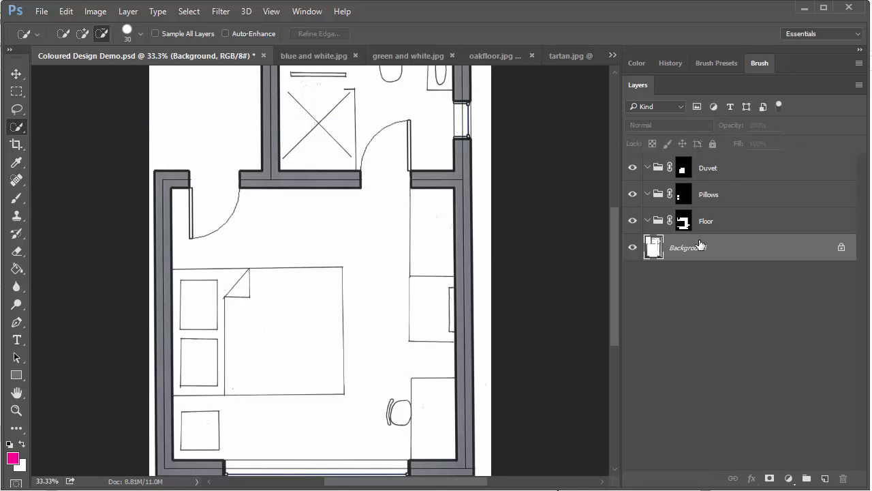
click(716, 166)
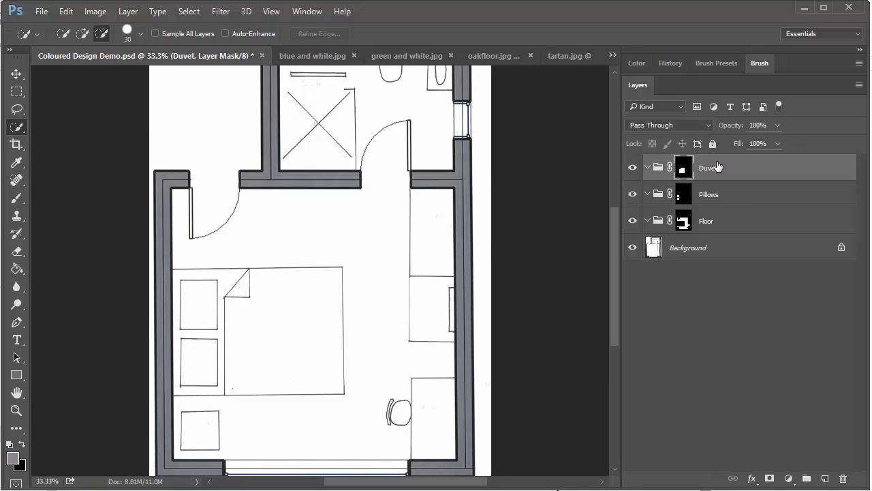
key(ctrl+v)
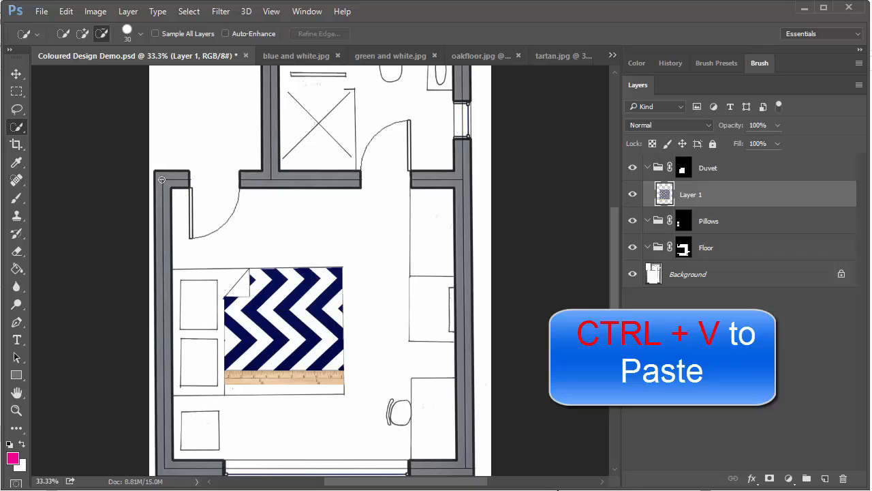
click(16, 73)
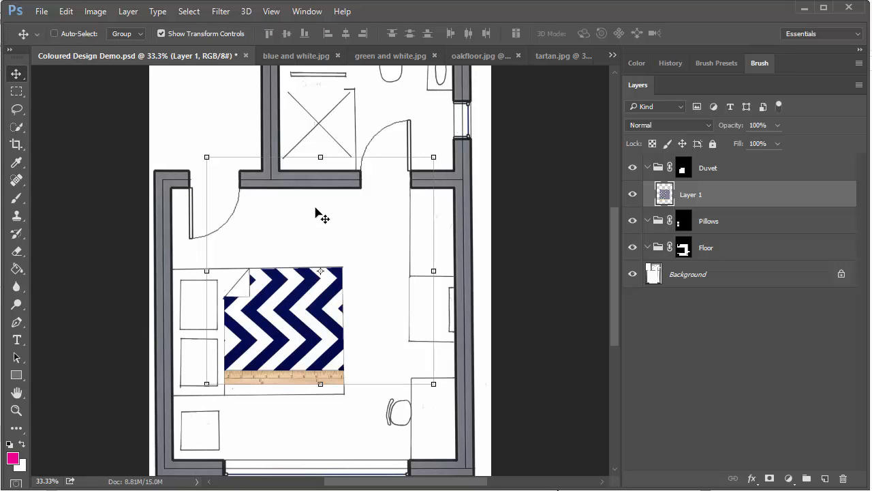
Position the zigzag fabric over the duvet, scale it to about 82.6% and rotate it about -0.41°, keeping the ruler strip outside the duvet
drag(315, 308, 272, 270)
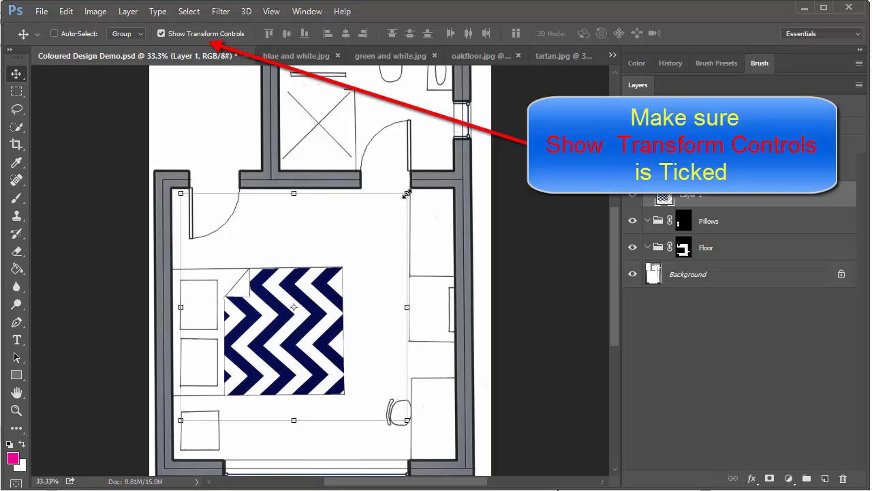
drag(407, 194, 349, 252)
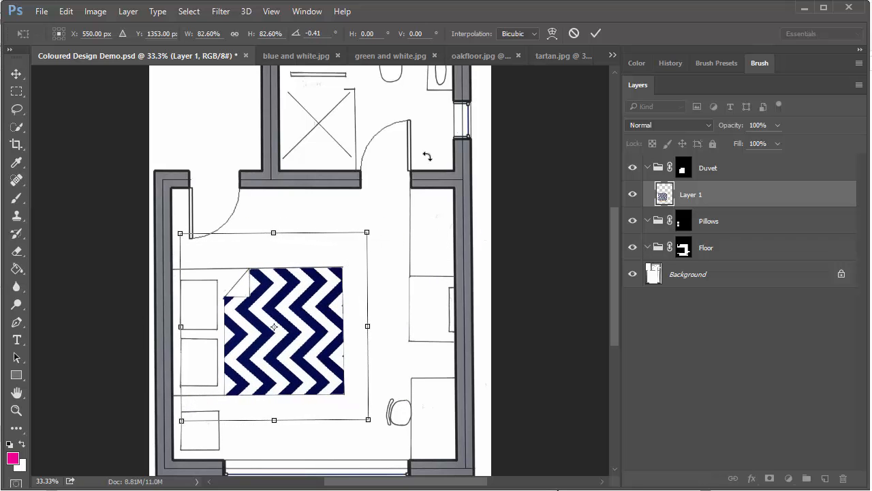
click(596, 32)
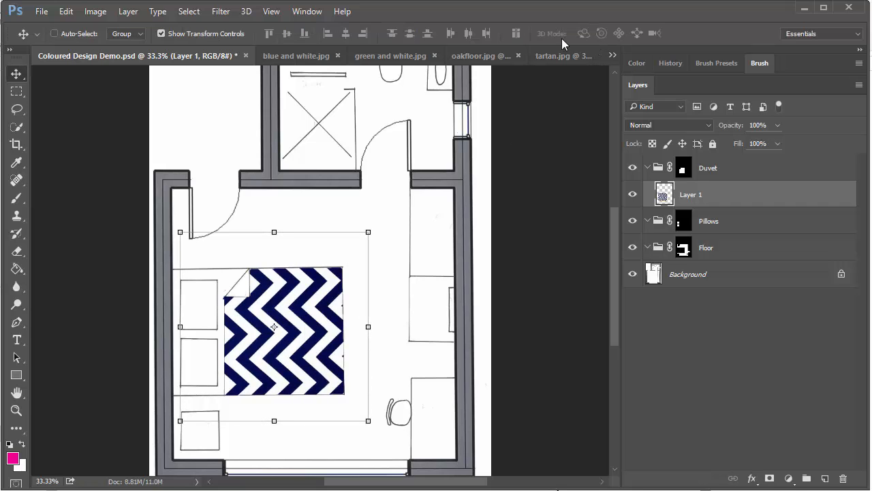
Copy the entire polka-dot fabric from green and white.jpg and paste it into the Pillows group of Coloured Design Demo.psd
click(381, 55)
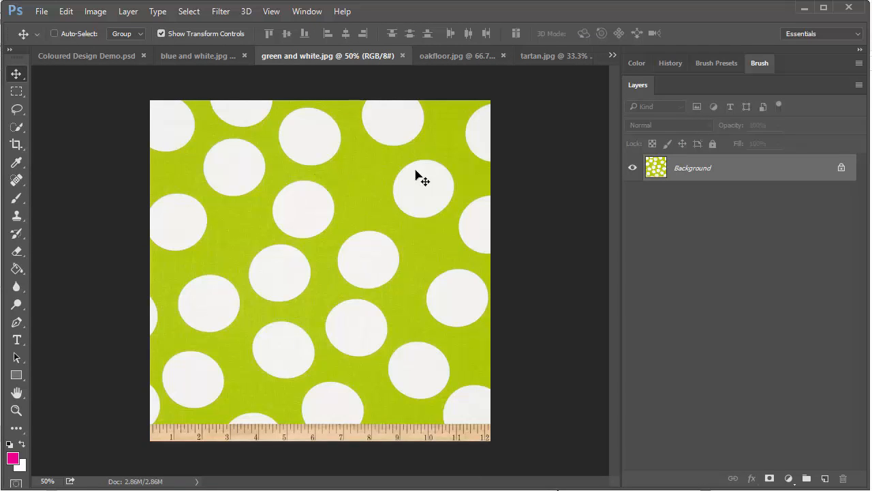
key(ctrl+a)
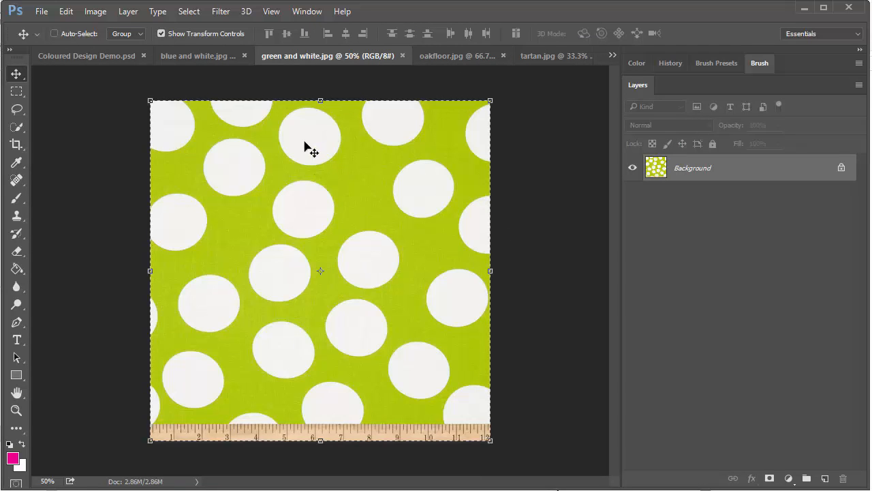
drag(304, 146, 113, 75)
click(717, 222)
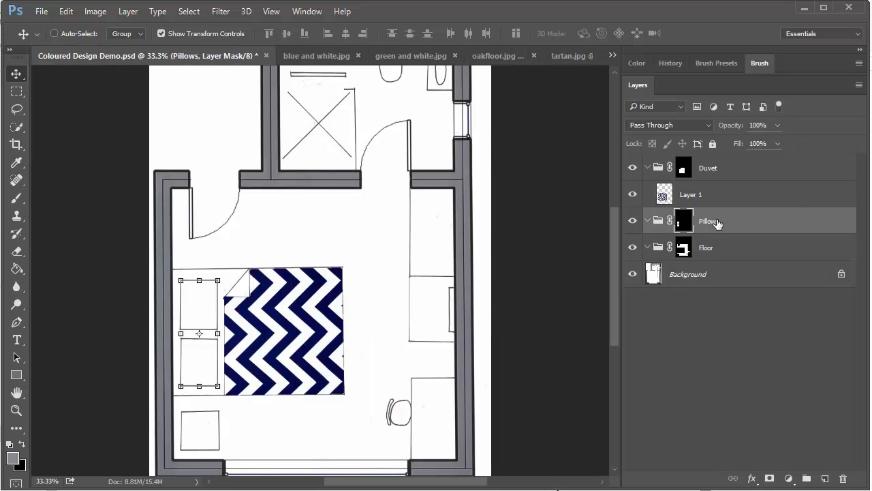
key(ctrl+v)
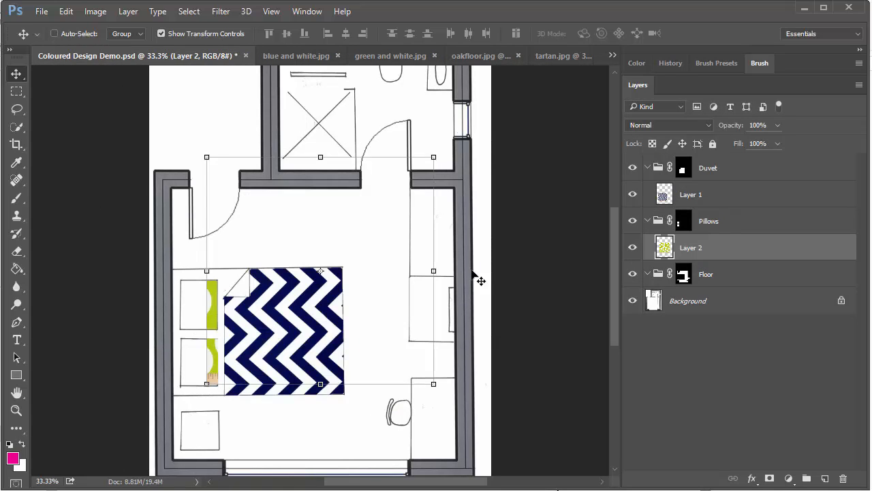
Move the polka-dot fabric over the two pillows and scale it to about 50.7% so it covers both
drag(369, 232, 334, 242)
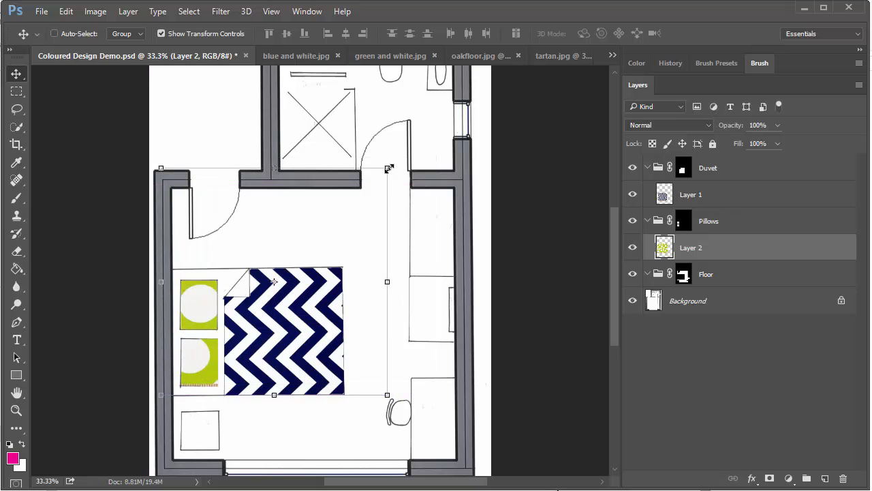
drag(387, 168, 245, 242)
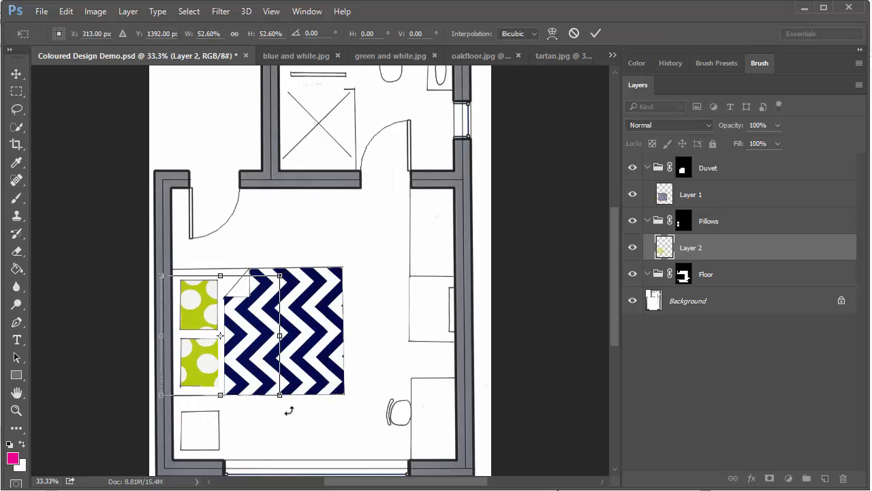
drag(279, 394, 275, 390)
drag(253, 356, 242, 357)
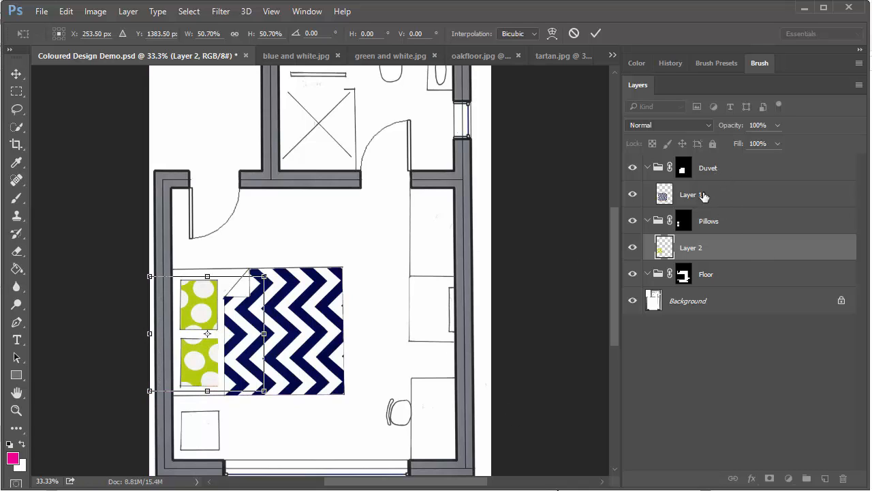
click(595, 32)
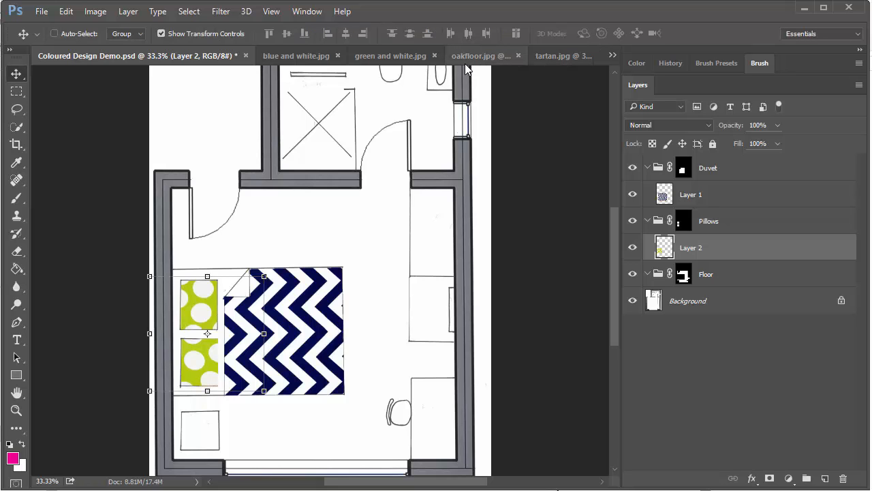
Copy the entire wood image from oakfloor.jpg and paste it into the Floor group of Coloured Design Demo.psd
click(480, 55)
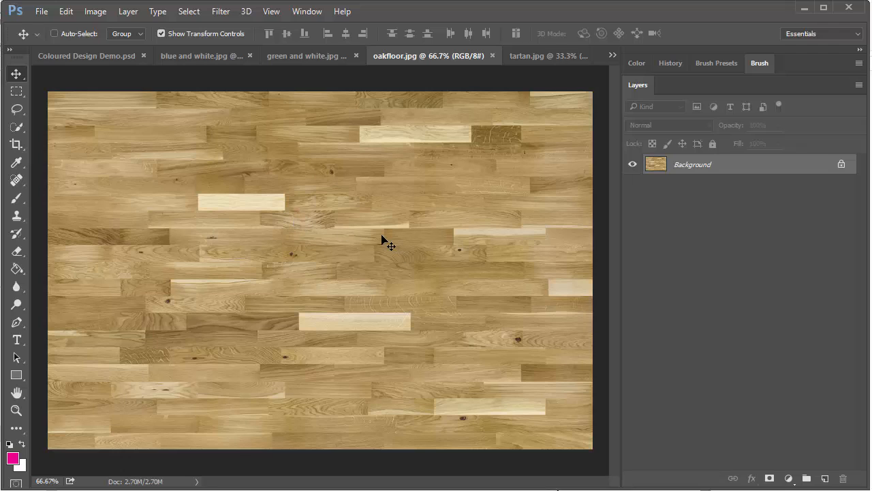
key(ctrl+a)
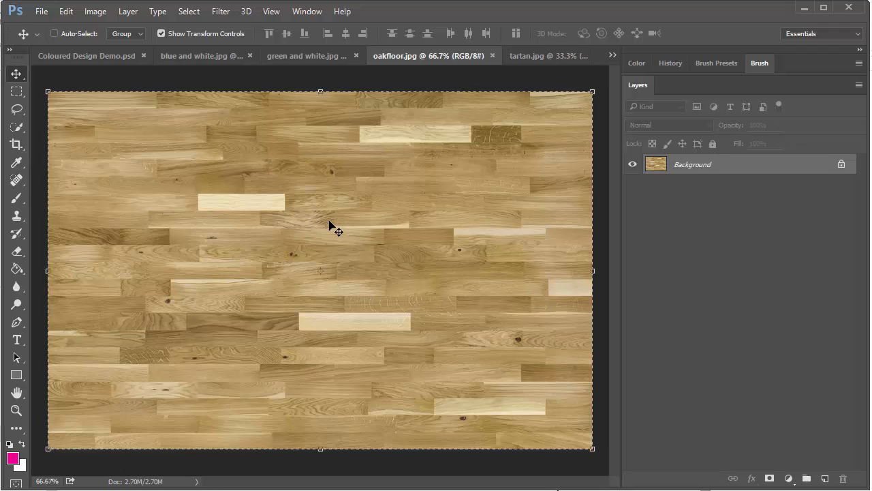
click(102, 55)
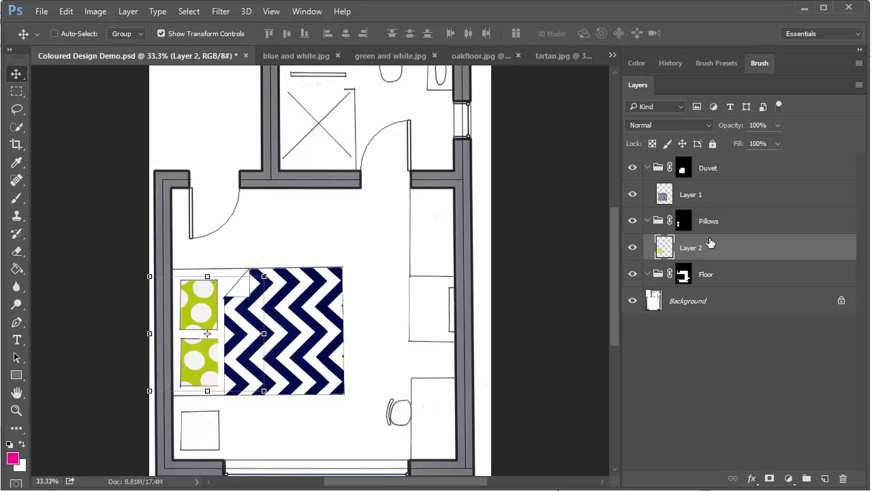
click(709, 273)
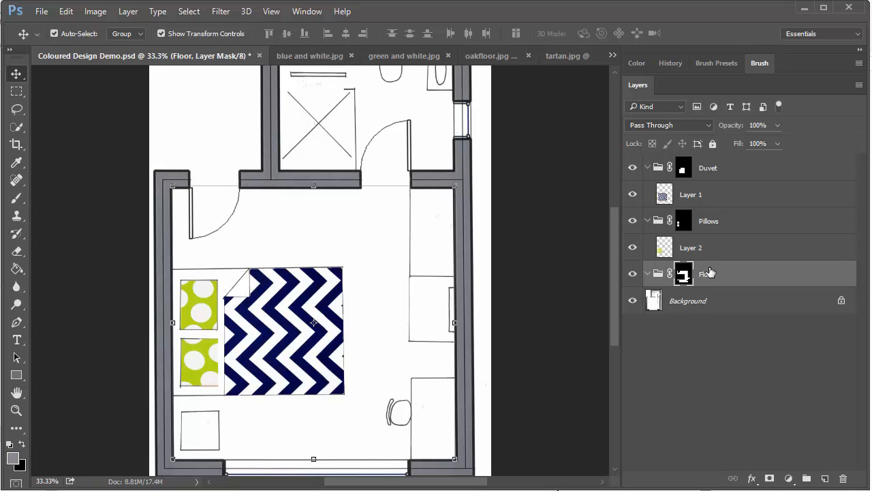
key(ctrl+v)
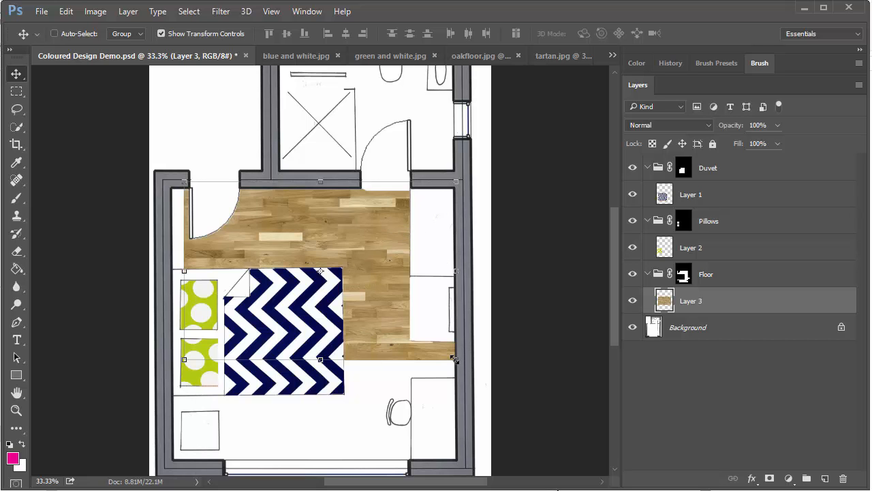
Enlarge the oak floor texture to about 160% and move it so it covers the whole bedroom floor
drag(455, 359, 457, 261)
scroll(503, 269, up, 3)
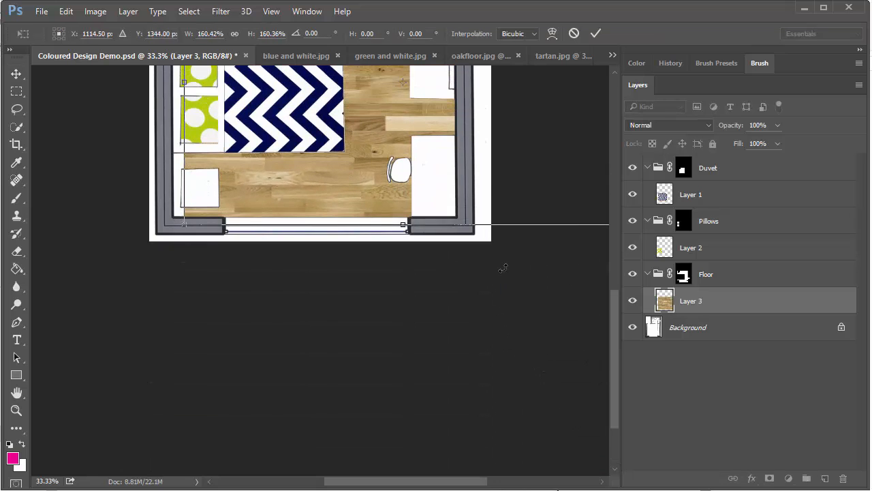
scroll(502, 269, up, 5)
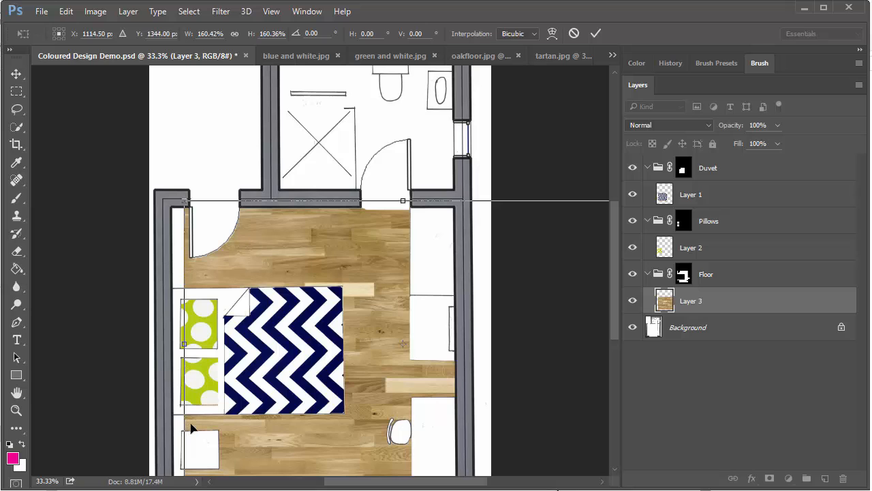
drag(198, 427, 177, 428)
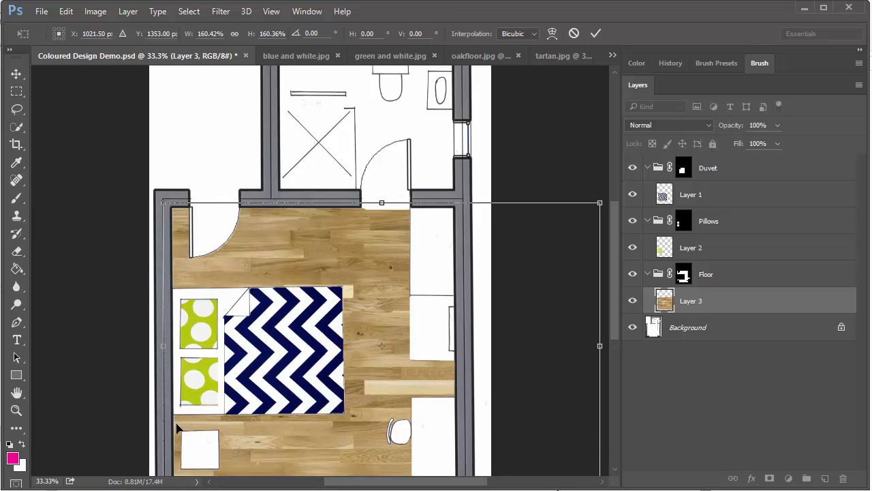
scroll(436, 293, down, 4)
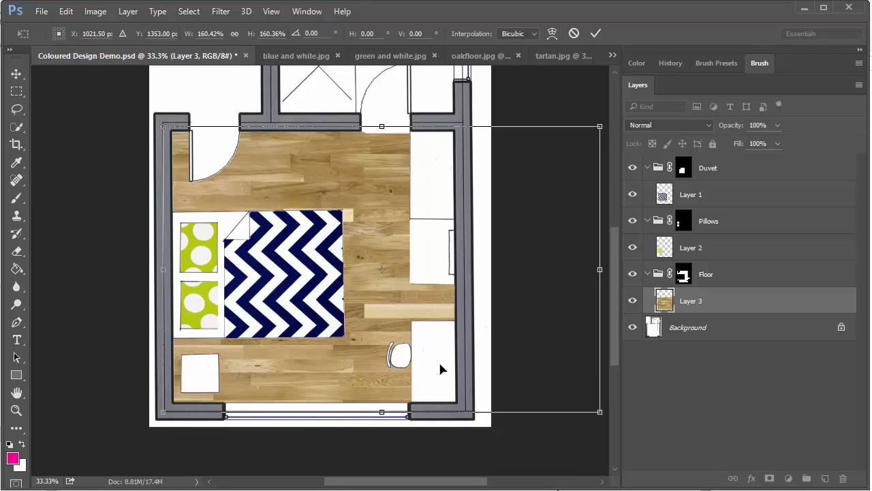
click(595, 32)
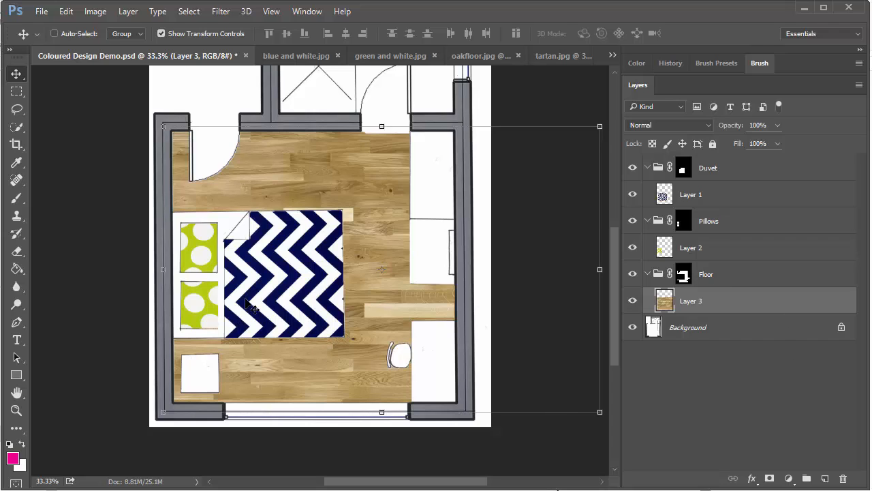
Select the desk chair's seat on the Background layer with the Quick Selection tool
click(695, 330)
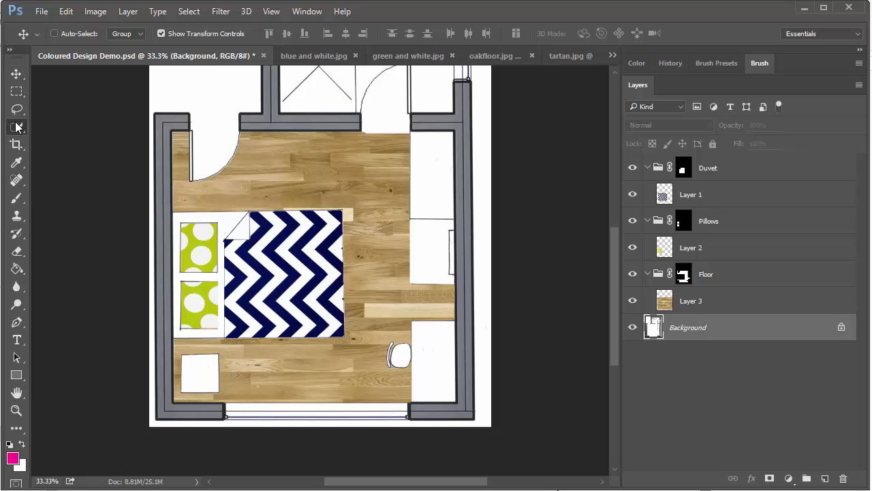
drag(17, 127, 58, 124)
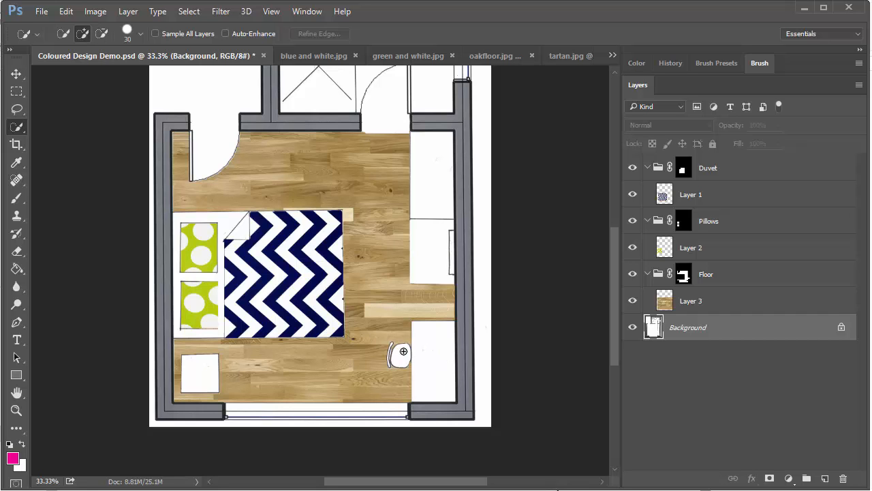
click(16, 410)
drag(374, 368, 411, 356)
scroll(411, 356, down, 2)
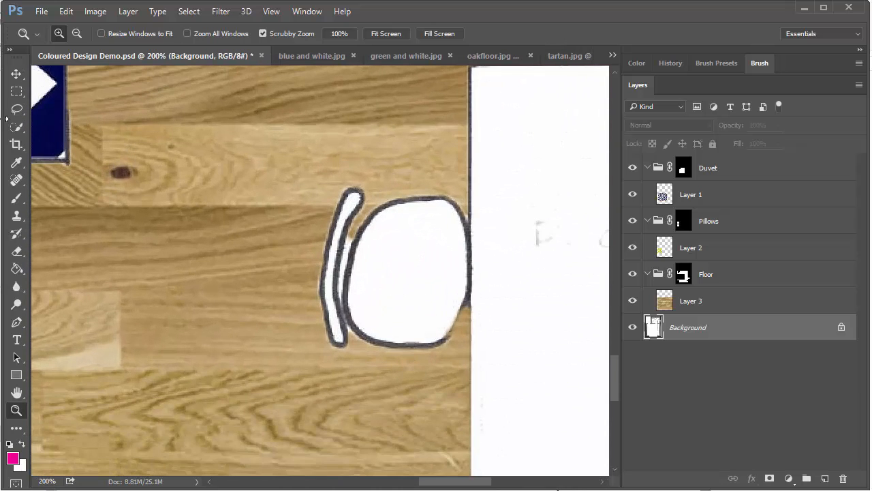
click(17, 127)
mouse_move(402, 241)
mouse_down()
mouse_move(399, 303)
mouse_move(422, 225)
mouse_up()
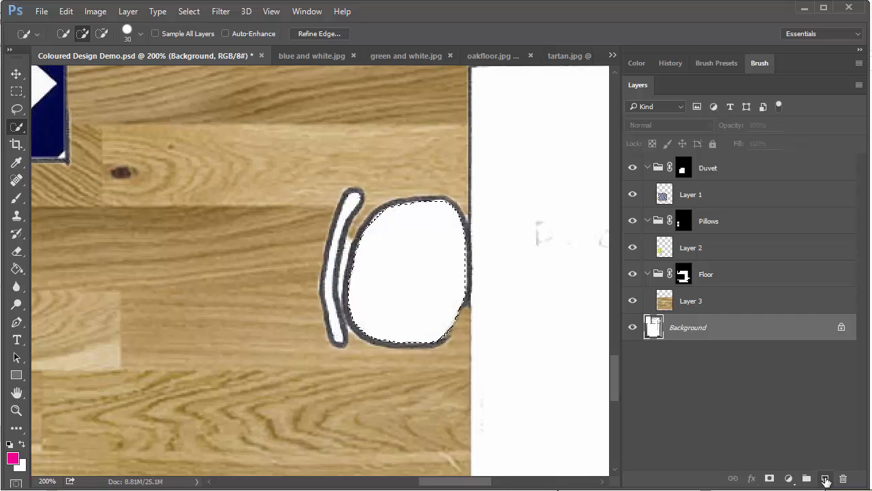
Fill the chair seat selection with a slightly lighter pink on a new layer using the Paint Bucket, and mask the layer to the selection
click(825, 480)
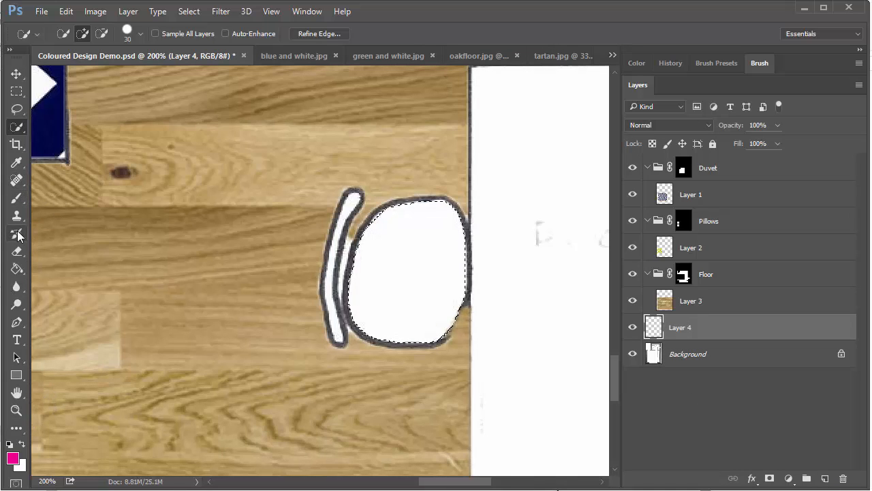
click(17, 268)
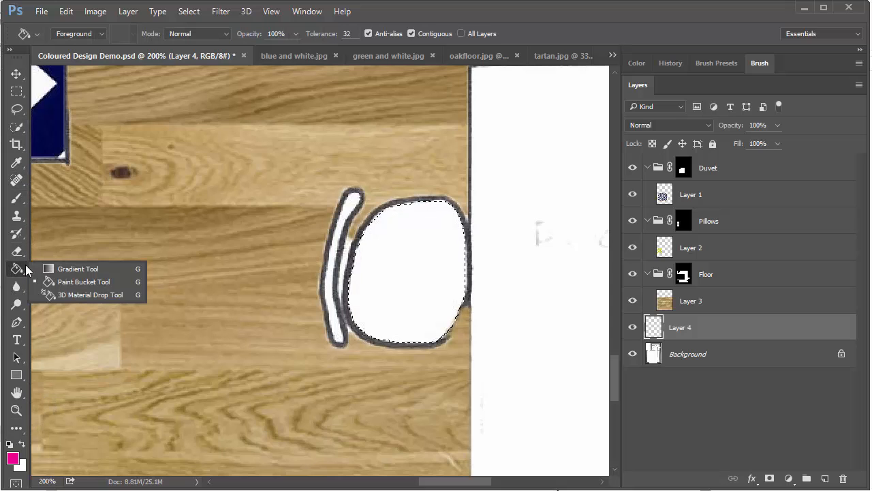
click(68, 282)
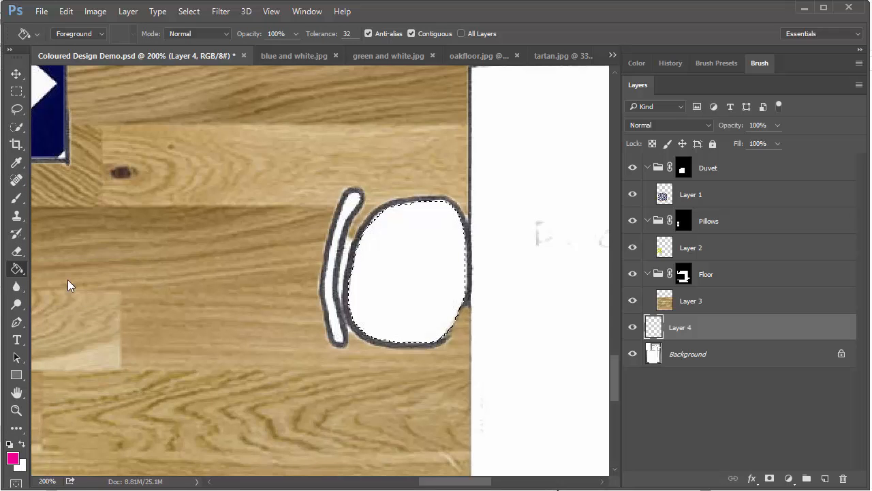
click(13, 457)
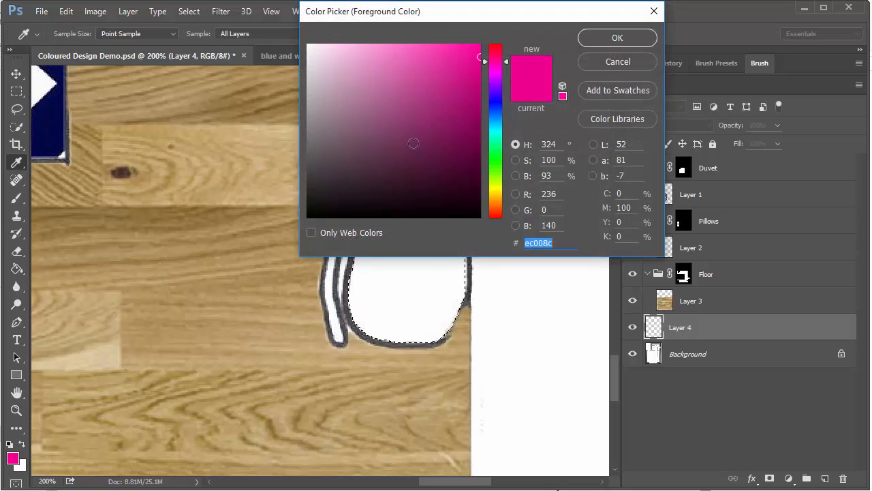
click(449, 66)
click(621, 32)
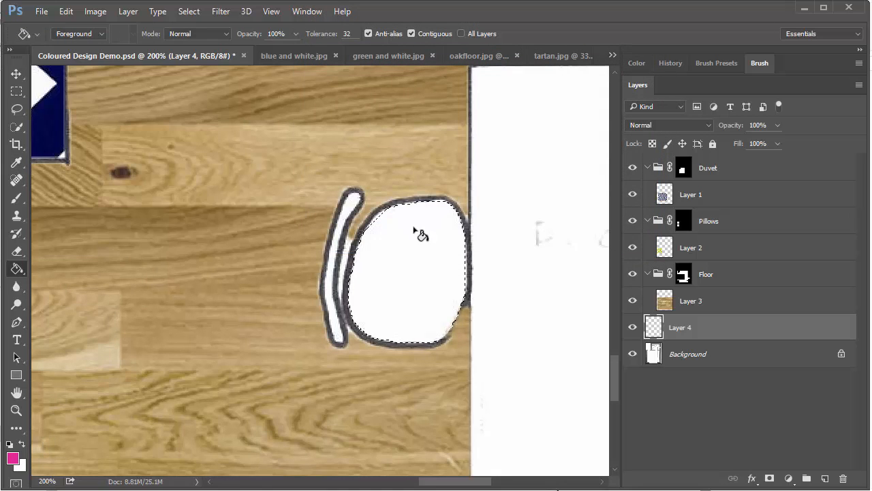
click(404, 259)
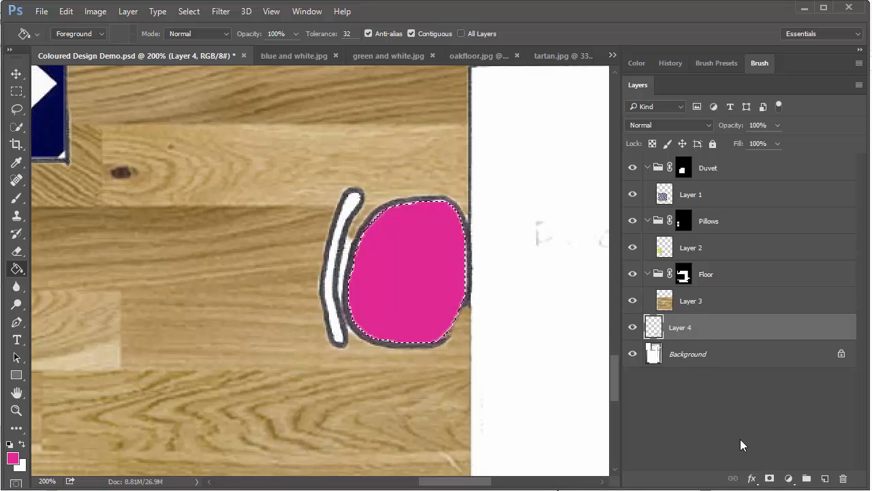
click(771, 479)
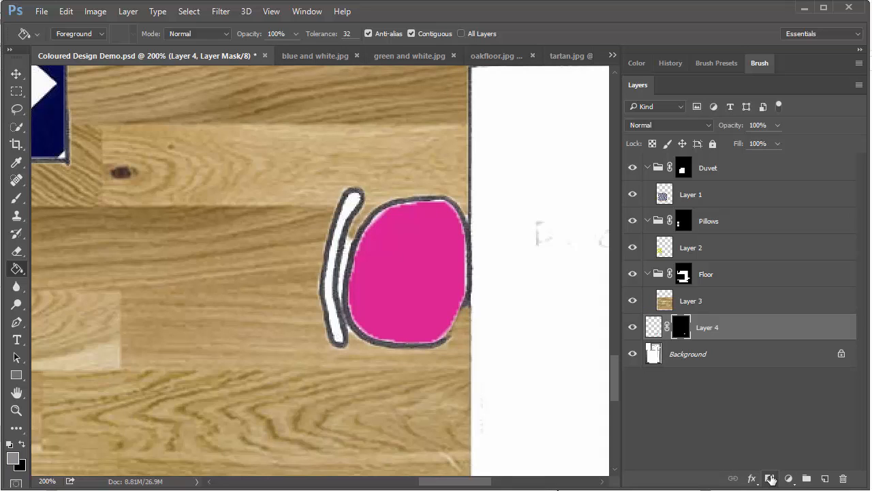